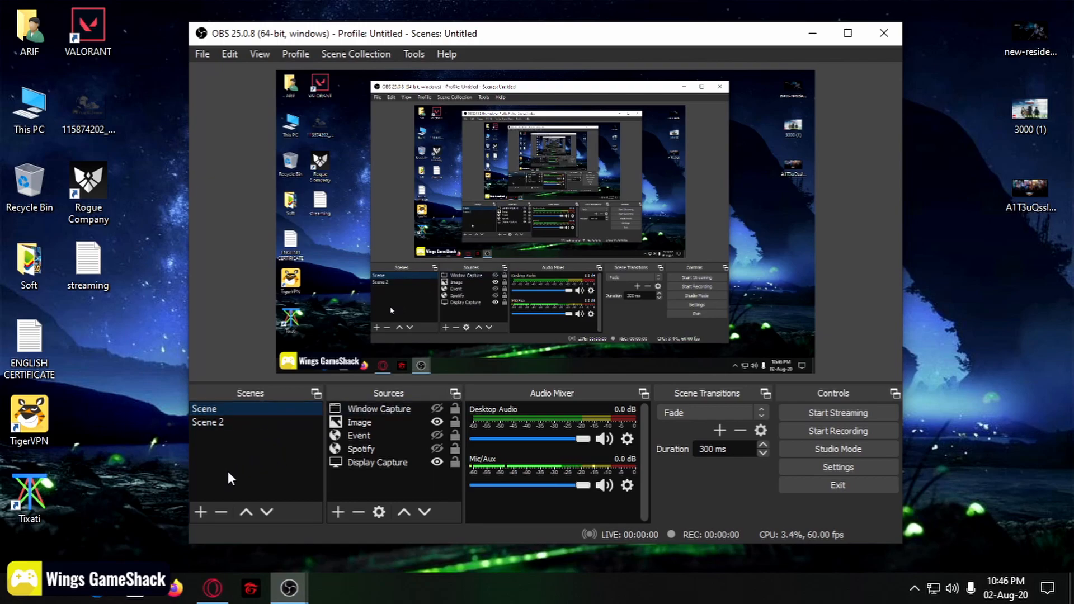
Create a new scene and add a Display Capture source for Display 1 with Capture Cursor enabled
{"action": "left_click", "coordinate": [200, 511]}
{"action": "left_click", "coordinate": [514, 318]}
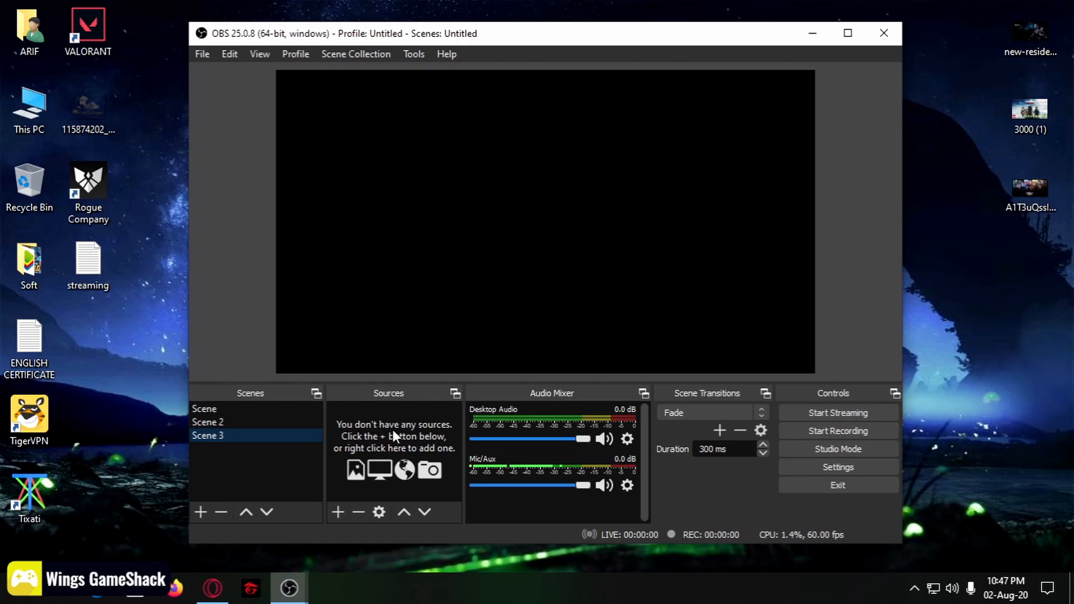
{"action": "left_click", "coordinate": [339, 513]}
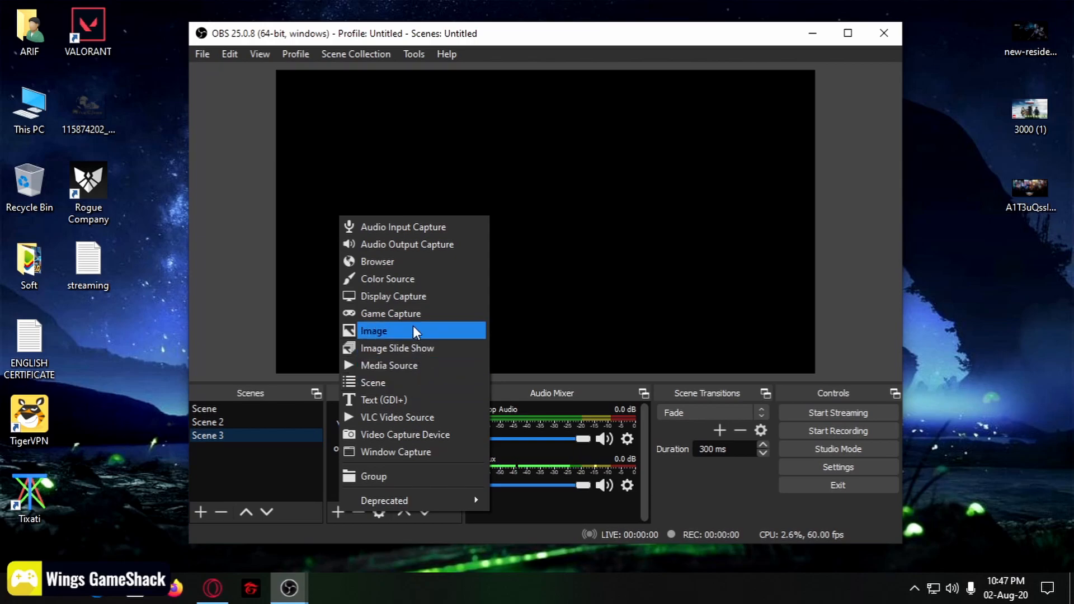
{"action": "left_click", "coordinate": [432, 296]}
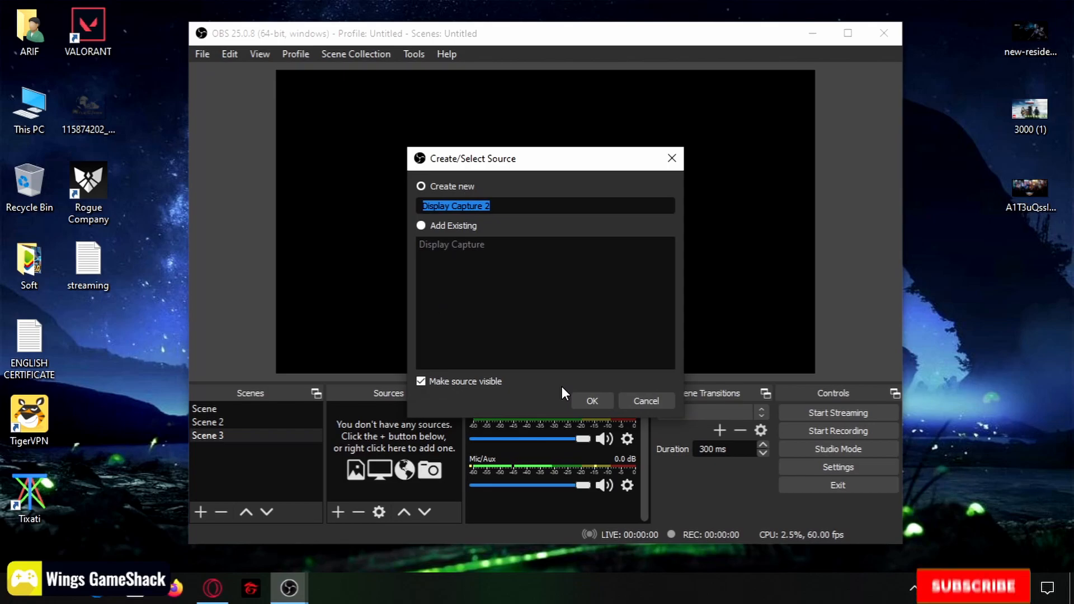
{"action": "left_click", "coordinate": [593, 401]}
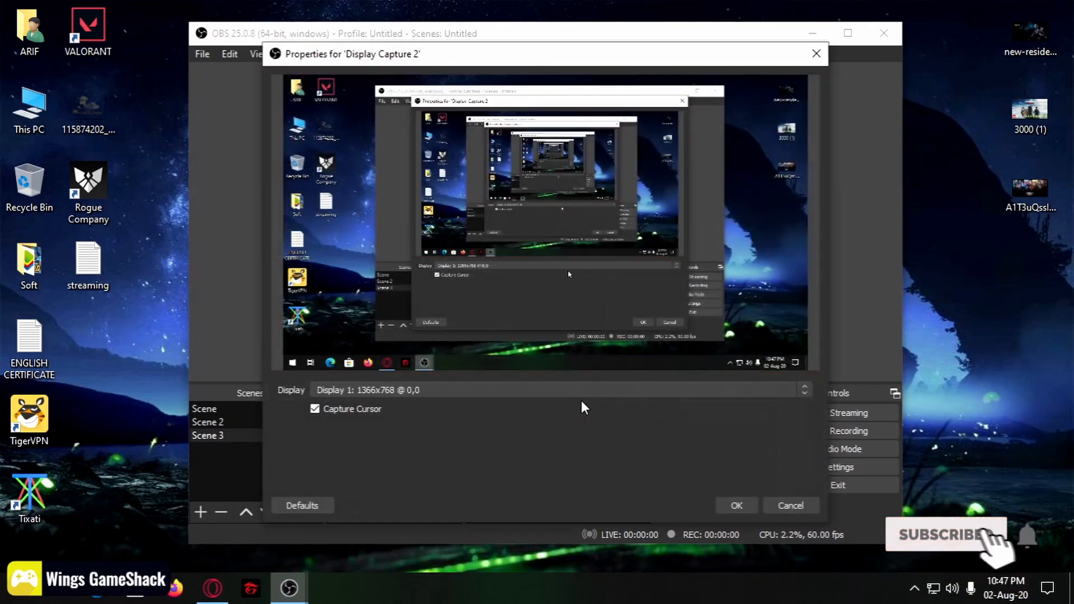
{"action": "mouse_move", "coordinate": [558, 56]}
{"action": "left_mouse_down"}
{"action": "mouse_move", "coordinate": [612, 79]}
{"action": "mouse_move", "coordinate": [549, 57]}
{"action": "left_mouse_up"}
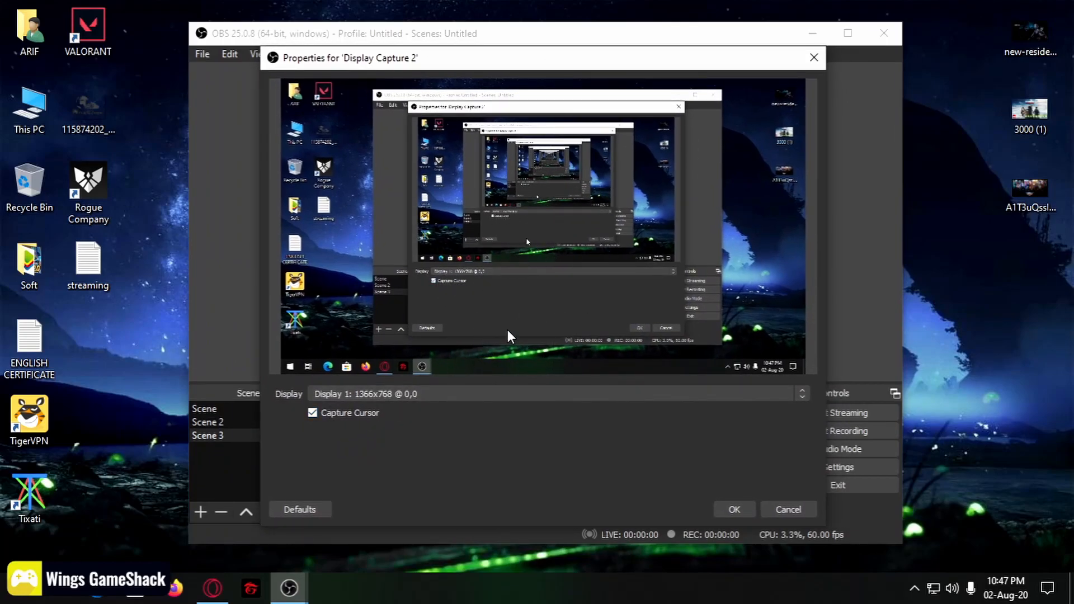
{"action": "left_click", "coordinate": [313, 413]}
{"action": "left_click", "coordinate": [312, 413]}
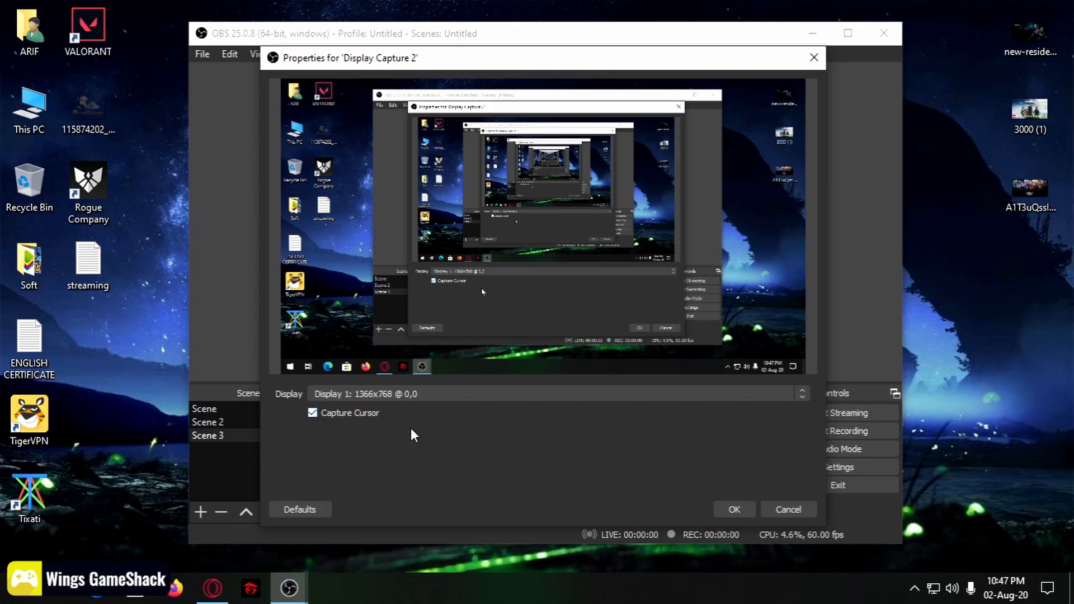
{"action": "left_click", "coordinate": [740, 511]}
{"action": "left_click", "coordinate": [367, 440]}
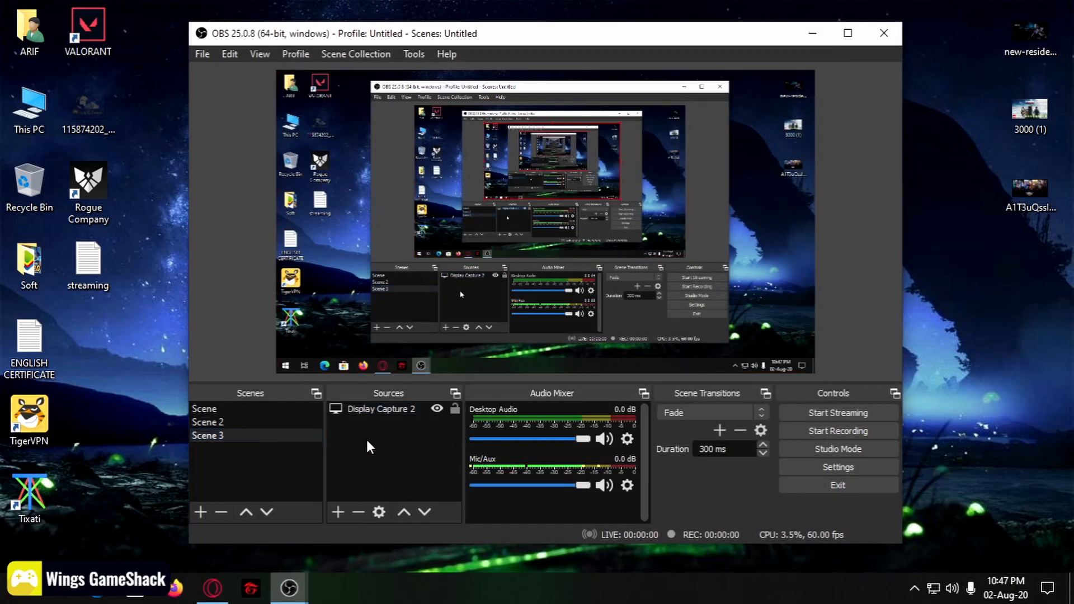
Add a Game Capture source to the new scene, set to capture any fullscreen application
{"action": "left_click", "coordinate": [338, 513]}
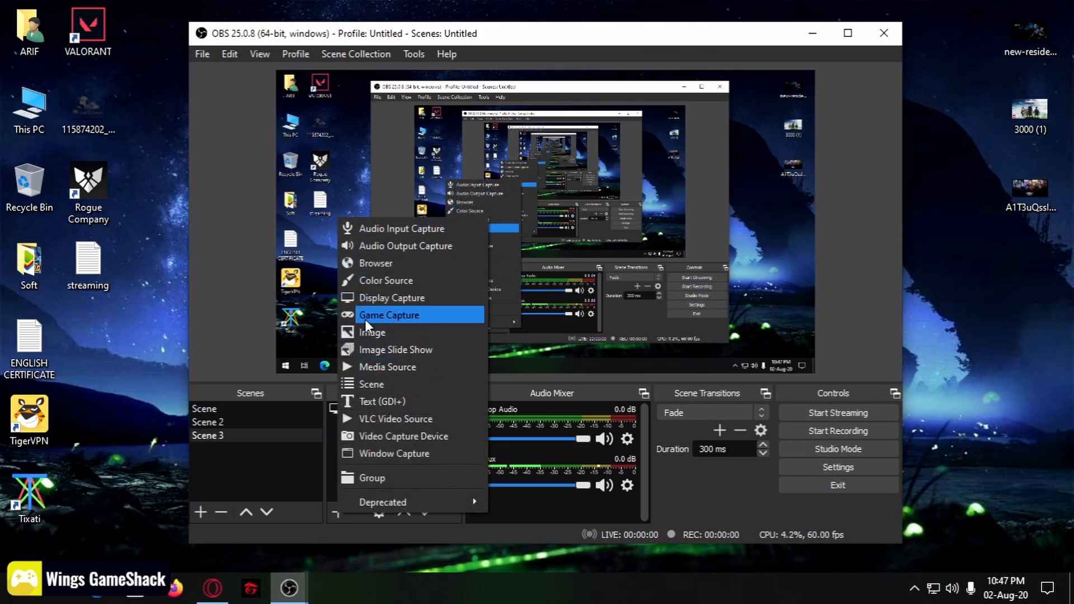
{"action": "left_click", "coordinate": [430, 315]}
{"action": "left_click", "coordinate": [592, 401]}
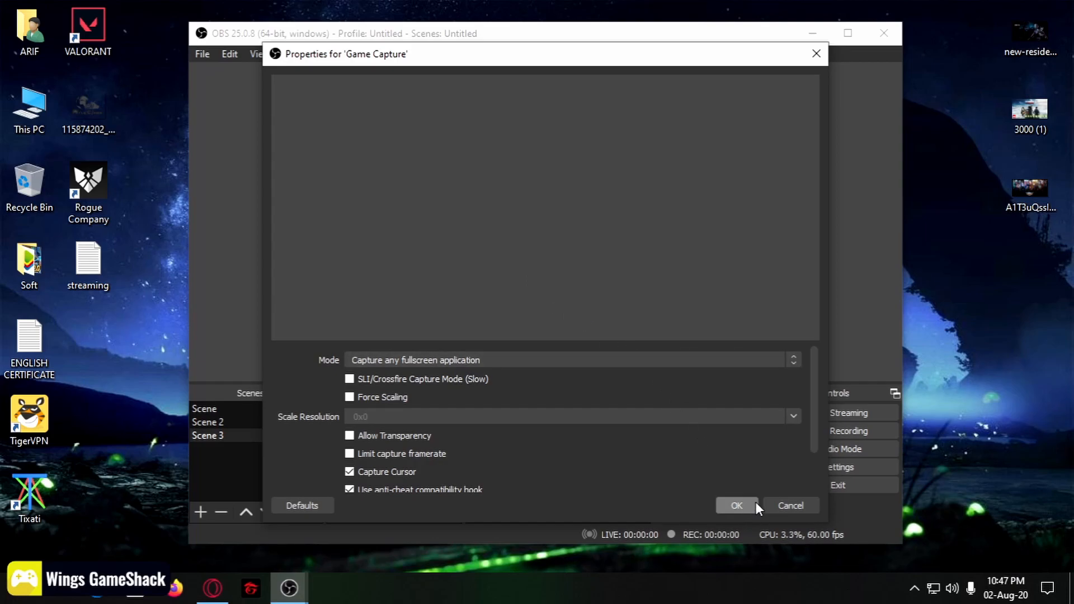
{"action": "left_click", "coordinate": [738, 506]}
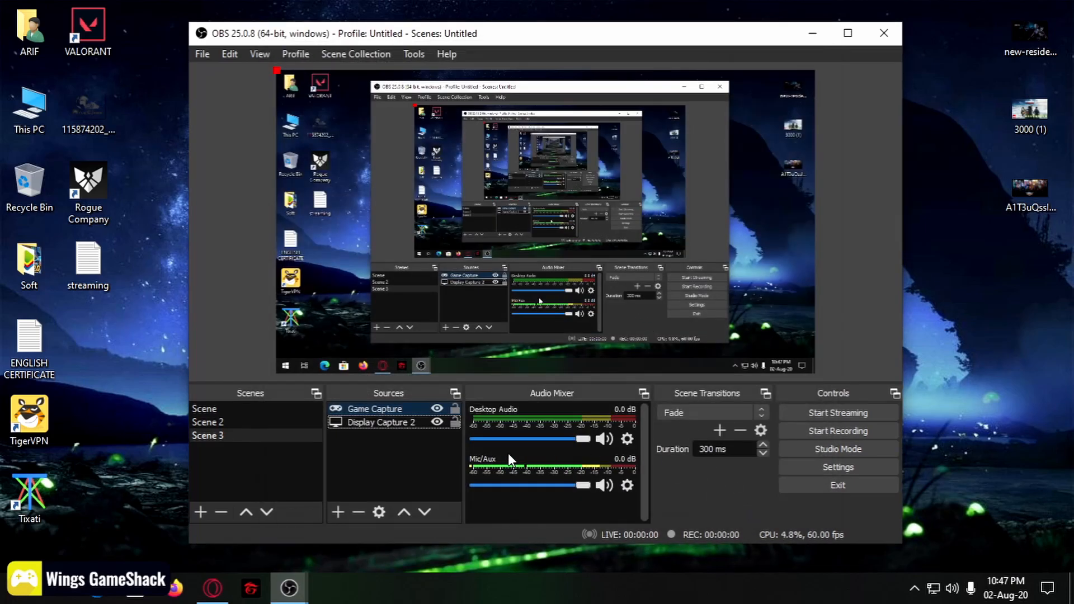
Bring up the Opera browser and add a Window Capture source that captures its Speed Dial window
{"action": "left_click", "coordinate": [337, 512]}
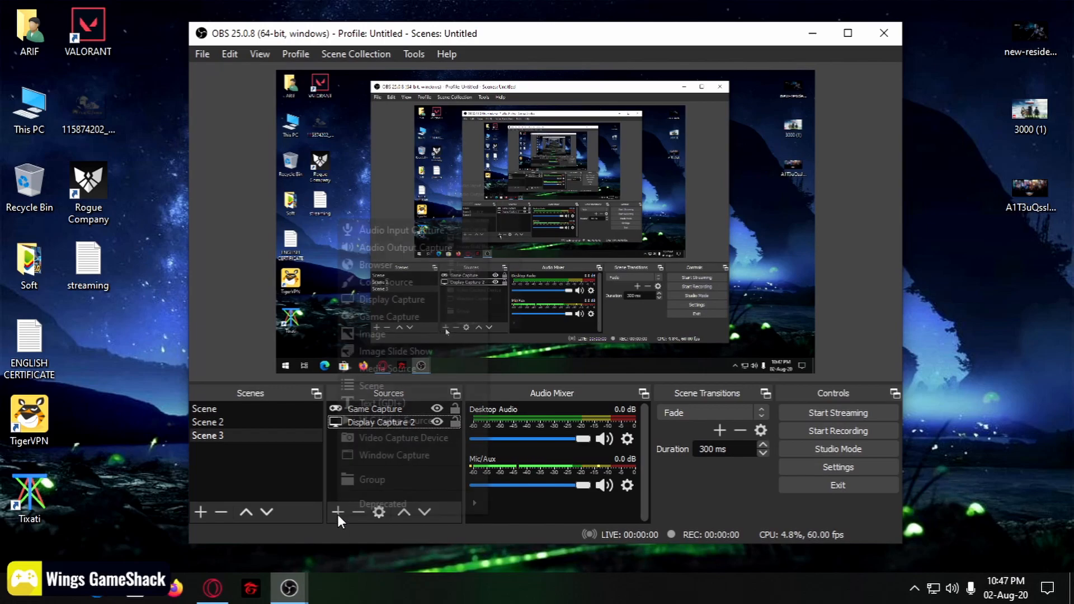
{"action": "left_click", "coordinate": [435, 454]}
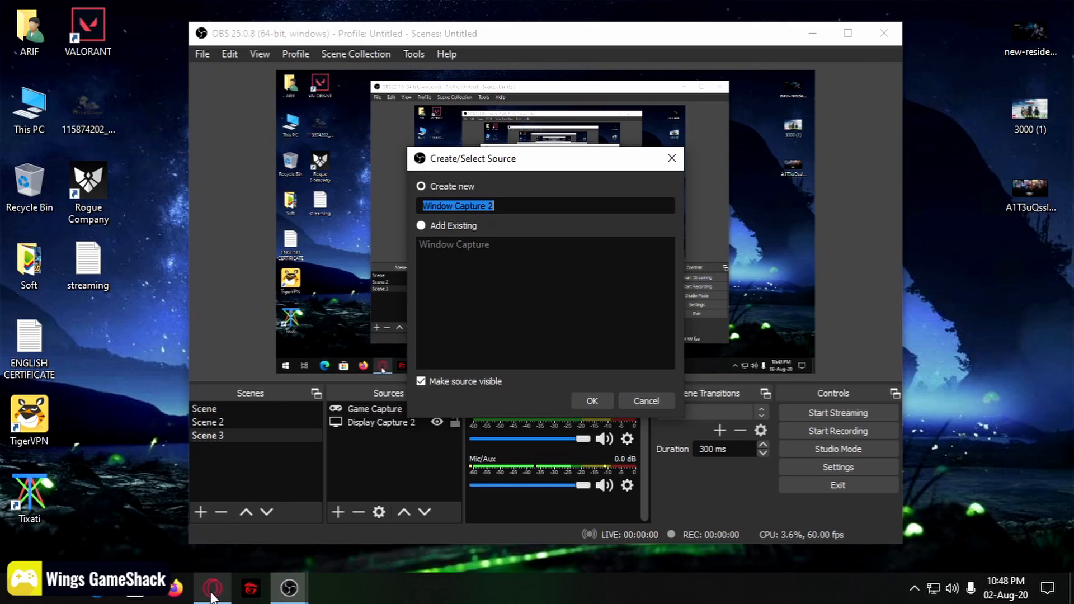
{"action": "mouse_move", "coordinate": [213, 587]}
{"action": "left_click", "coordinate": [260, 493]}
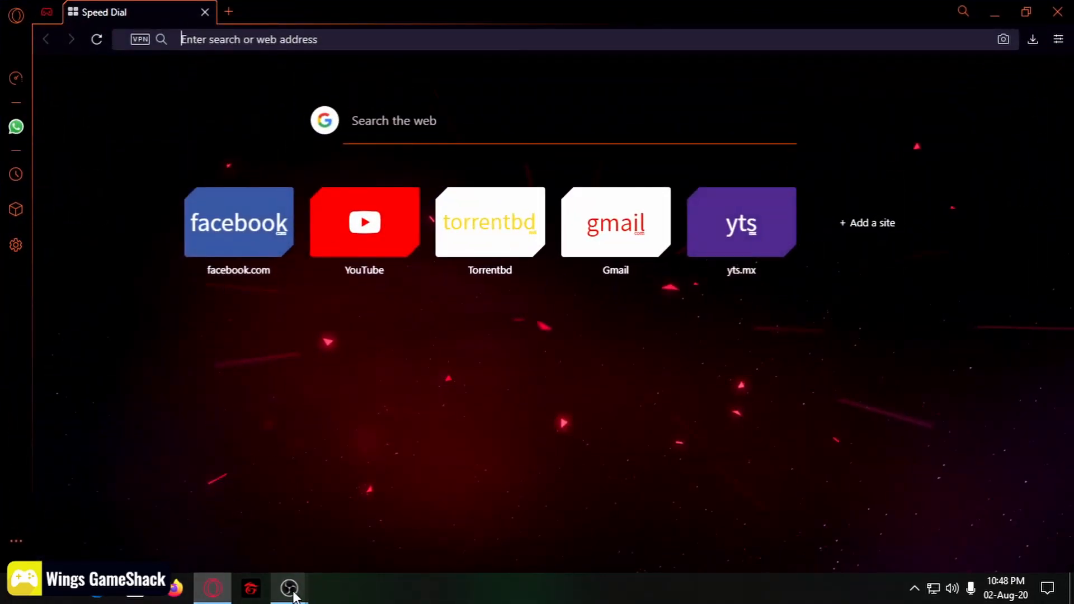
{"action": "mouse_move", "coordinate": [289, 586]}
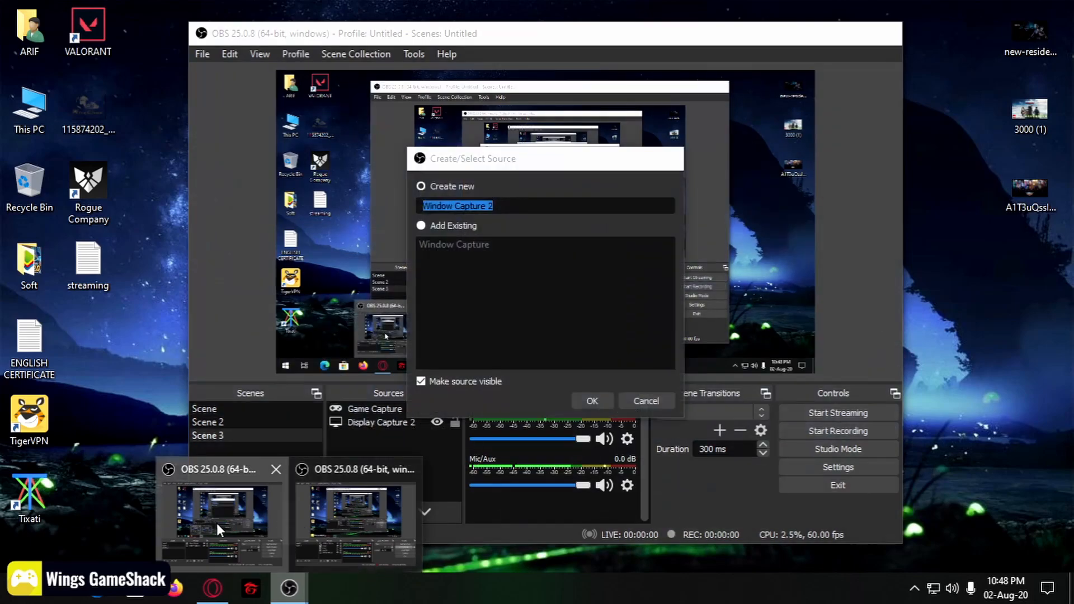
{"action": "left_click", "coordinate": [217, 524]}
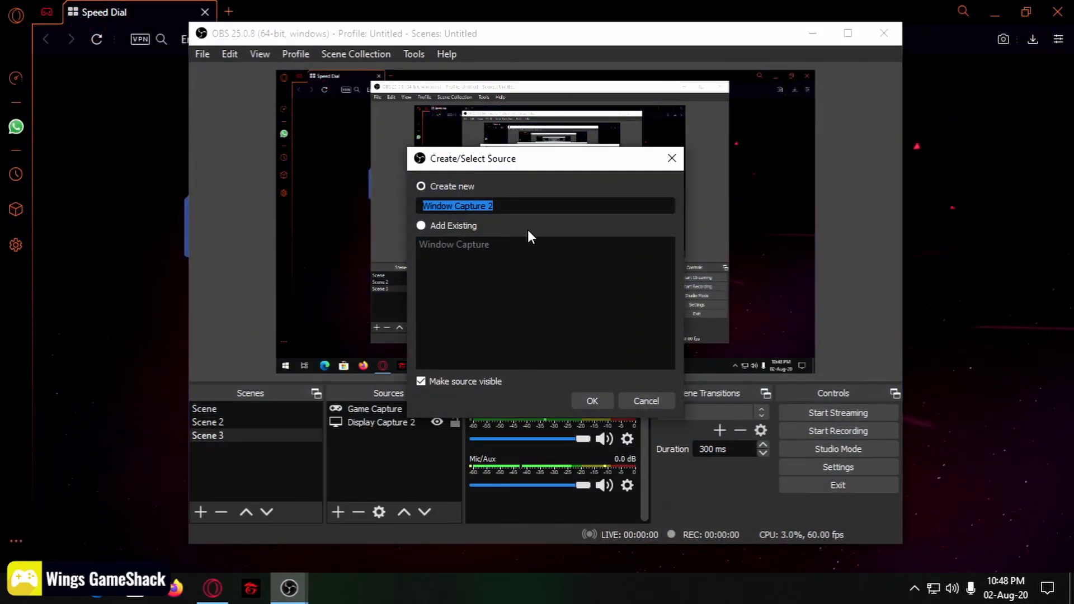
{"action": "left_click", "coordinate": [595, 402]}
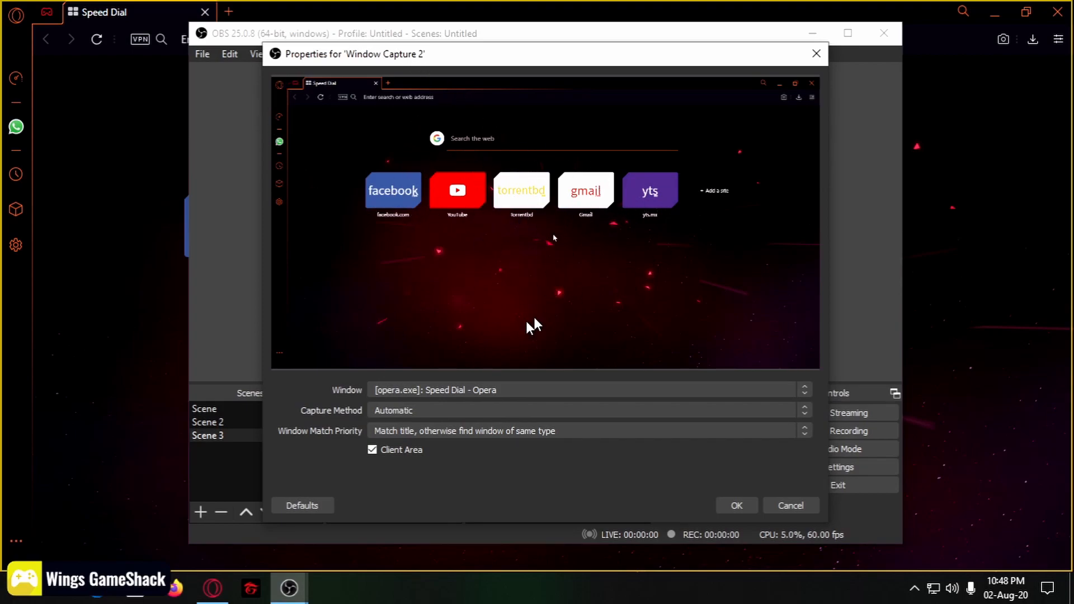
{"action": "left_click", "coordinate": [455, 396]}
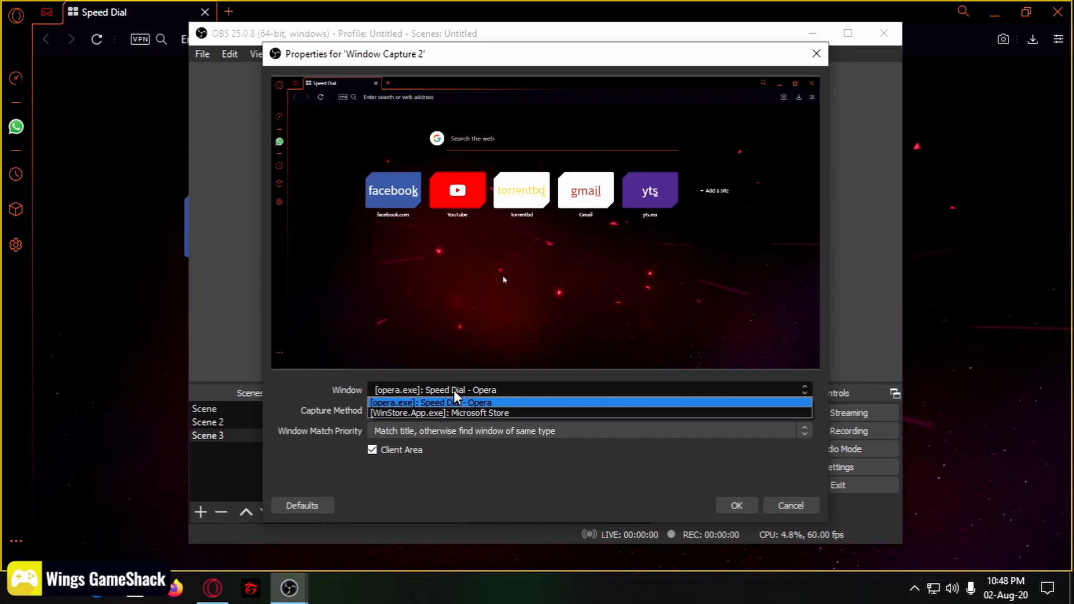
{"action": "left_click", "coordinate": [492, 404]}
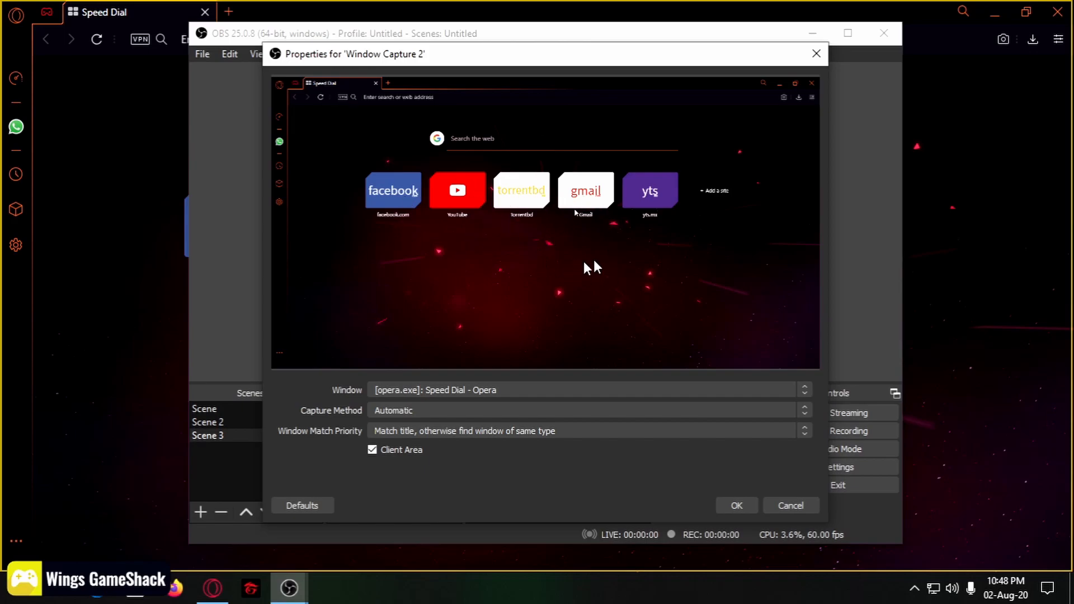
{"action": "left_click", "coordinate": [739, 507]}
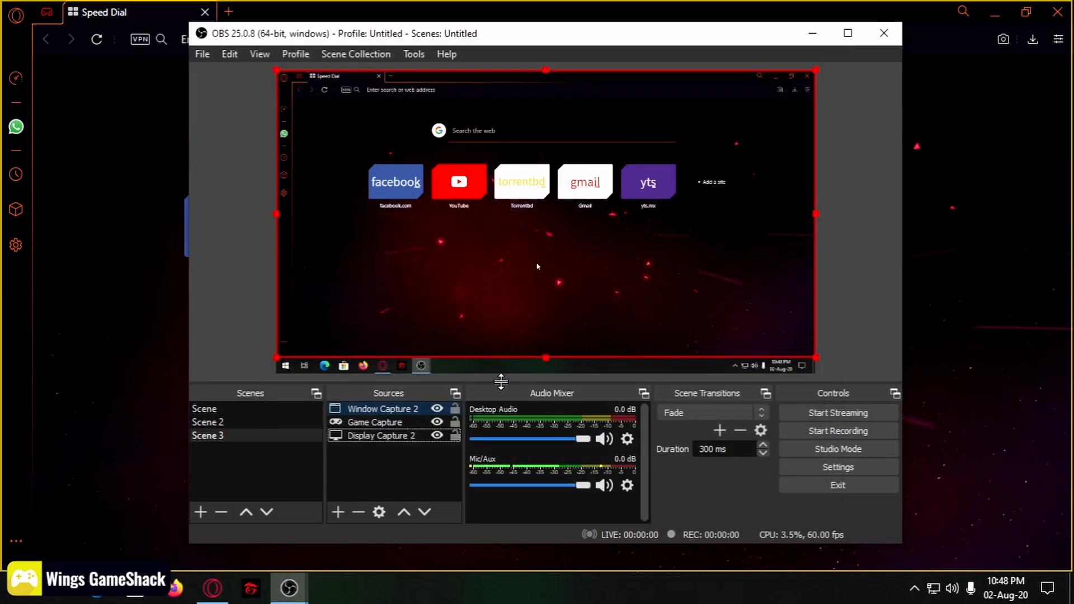
Hide the Game Capture and Window Capture 2 sources in the scene
{"action": "left_click", "coordinate": [438, 424]}
{"action": "left_click", "coordinate": [437, 409]}
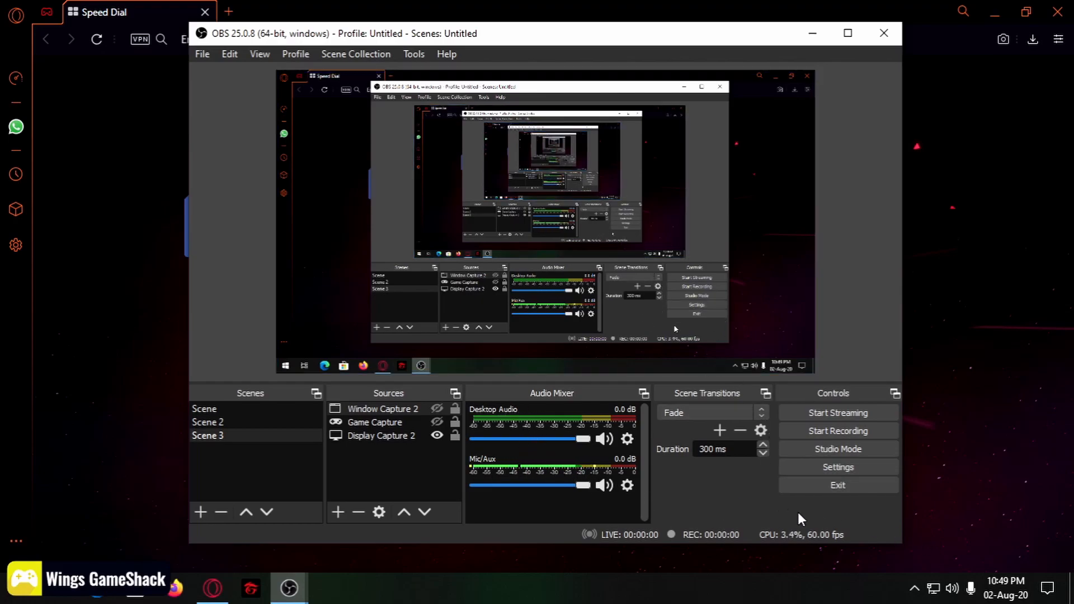
Raise the system speaker volume to 100
{"action": "left_click", "coordinate": [951, 586]}
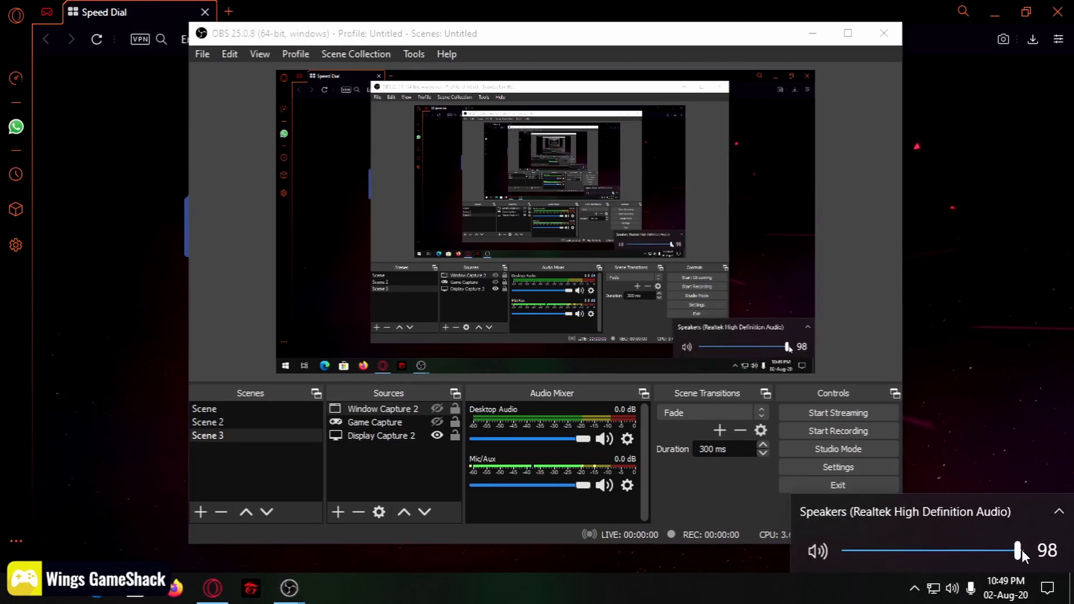
{"action": "left_click_drag", "start_coordinate": [1022, 549], "coordinate": [1023, 549]}
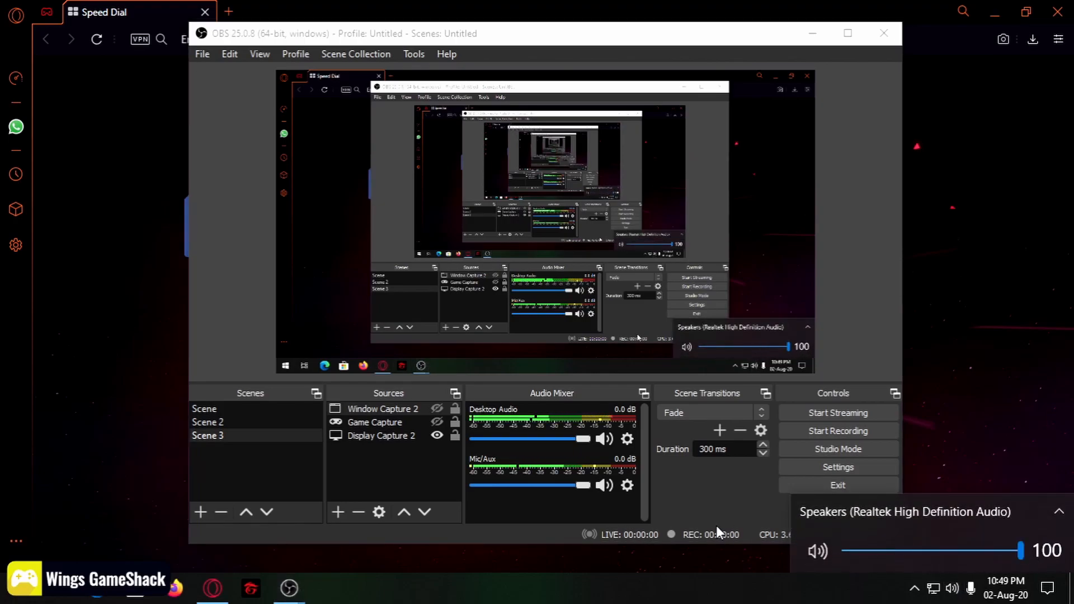
{"action": "left_click", "coordinate": [570, 508]}
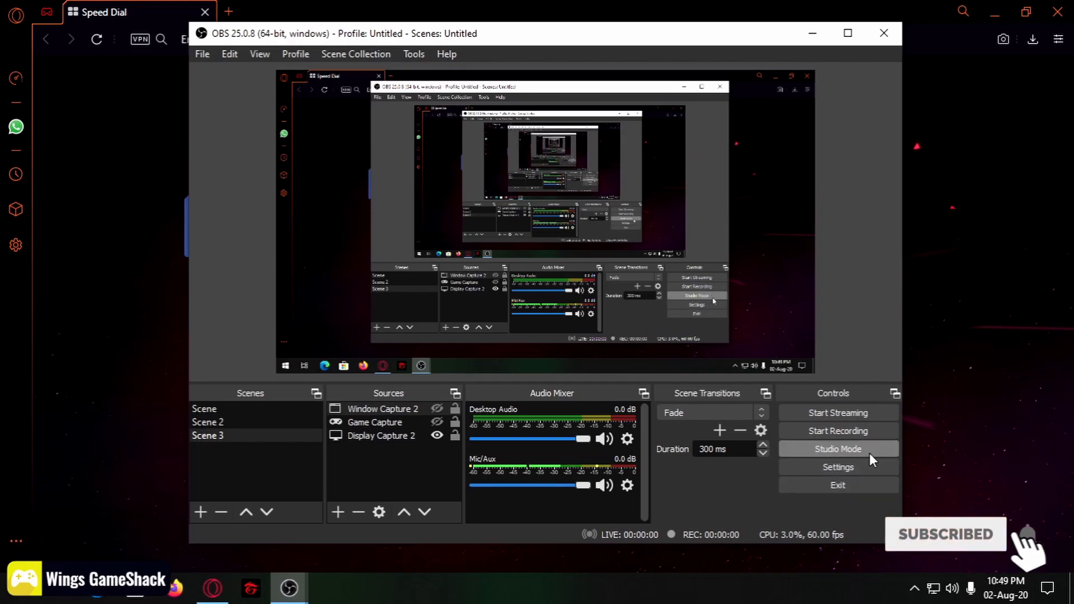
Open the stream settings and choose Facebook Live as the streaming service
{"action": "left_click", "coordinate": [846, 465]}
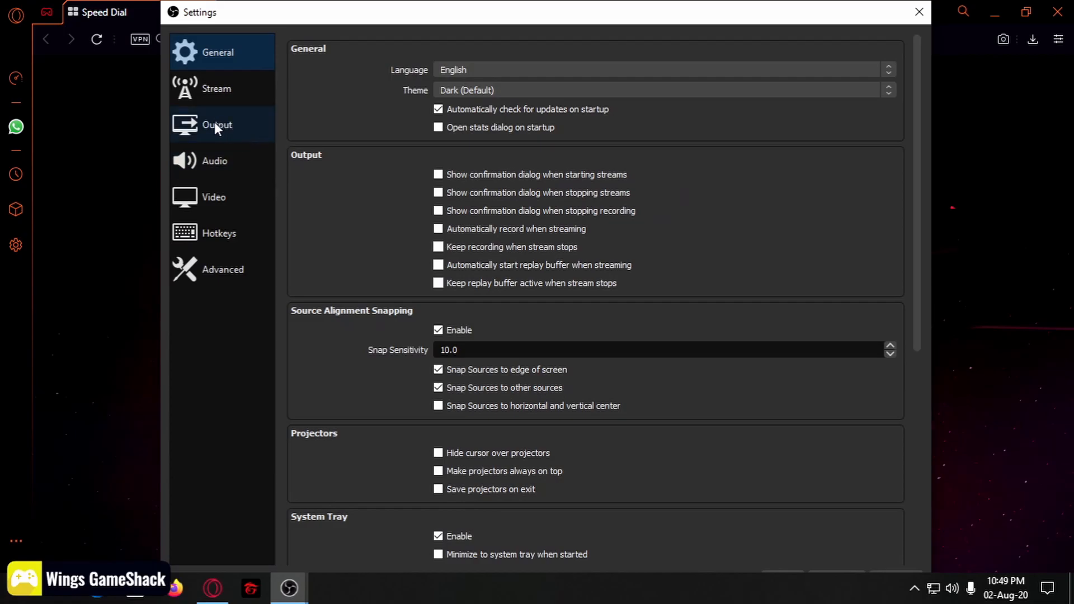
{"action": "left_click", "coordinate": [232, 96]}
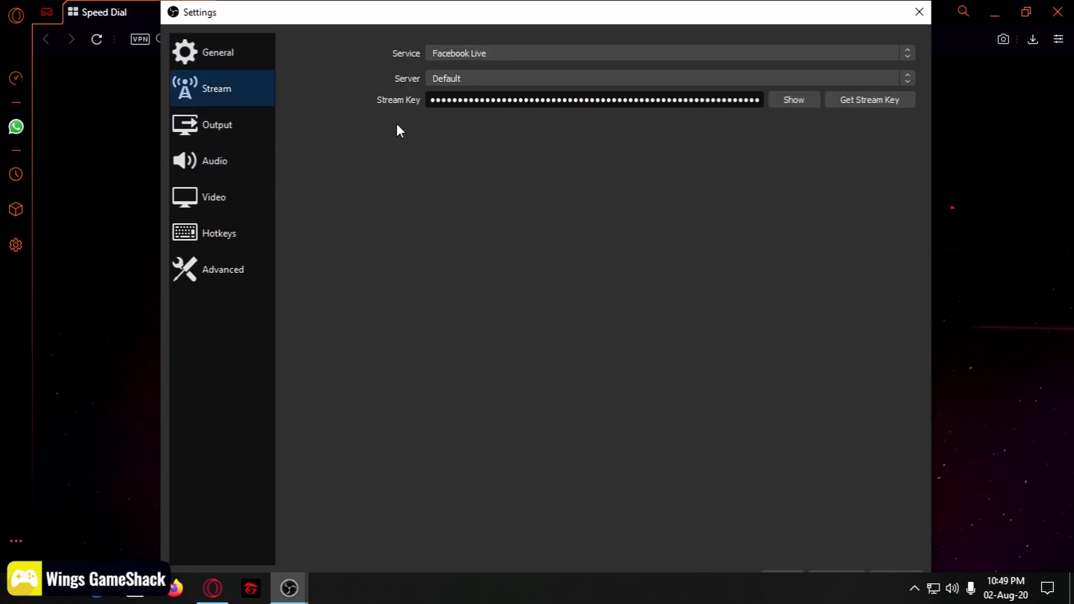
{"action": "left_click", "coordinate": [469, 53]}
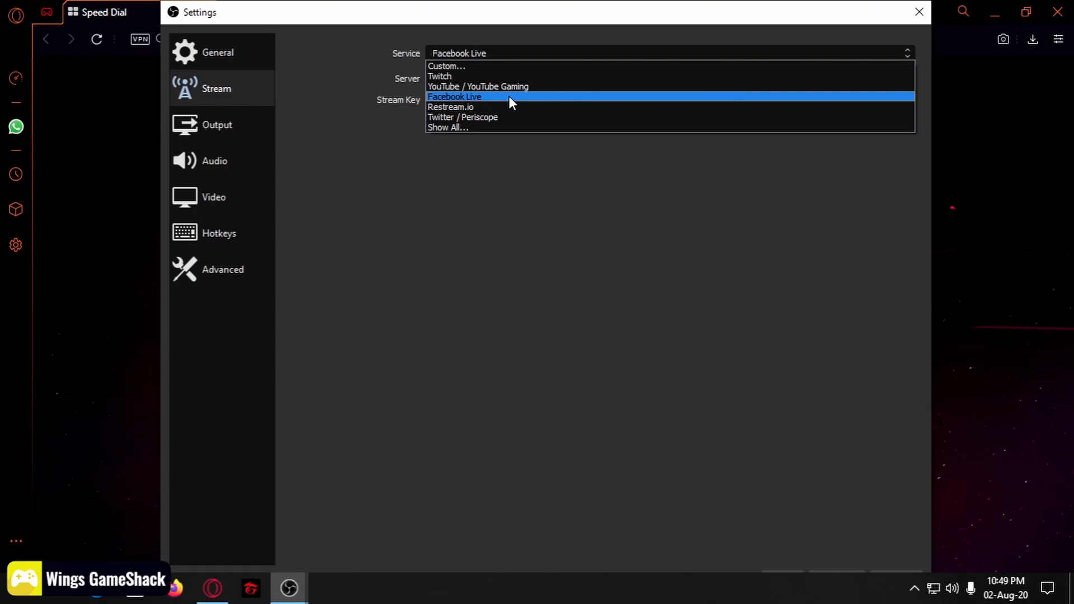
{"action": "left_click", "coordinate": [473, 96]}
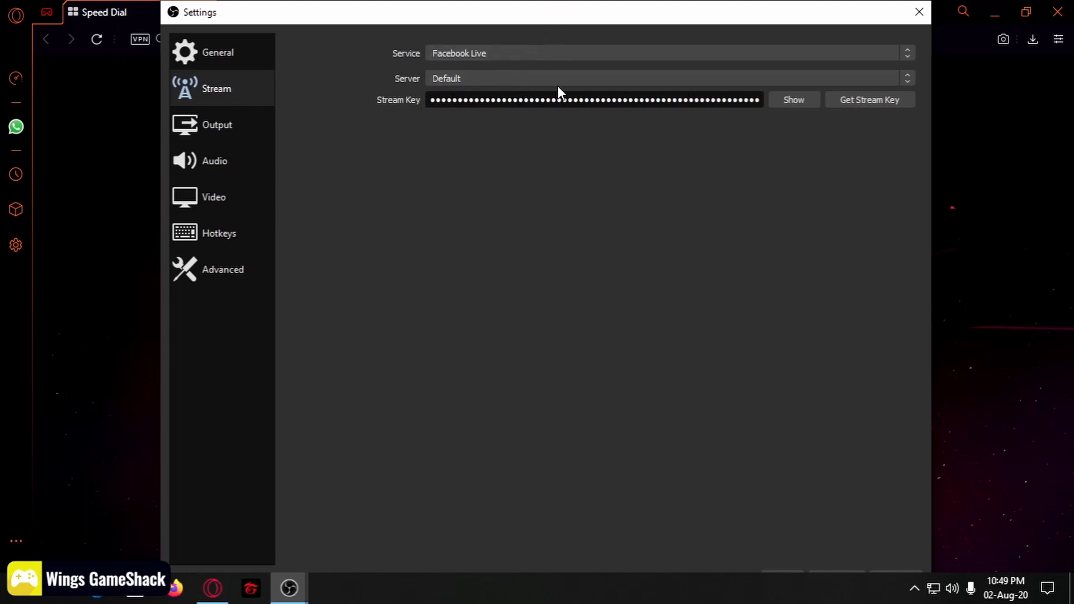
Switch to Opera, open Facebook's live setup for the Wings GameShack page and copy its stream key
{"action": "left_click_drag", "start_coordinate": [543, 5], "coordinate": [547, 84]}
{"action": "left_click", "coordinate": [120, 149]}
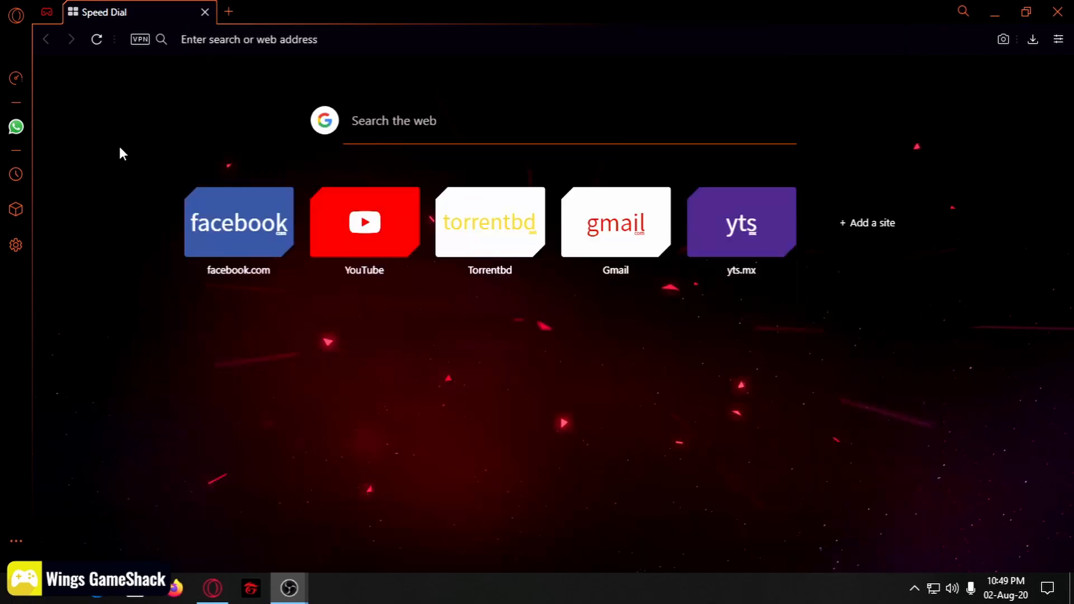
{"action": "left_click", "coordinate": [229, 12]}
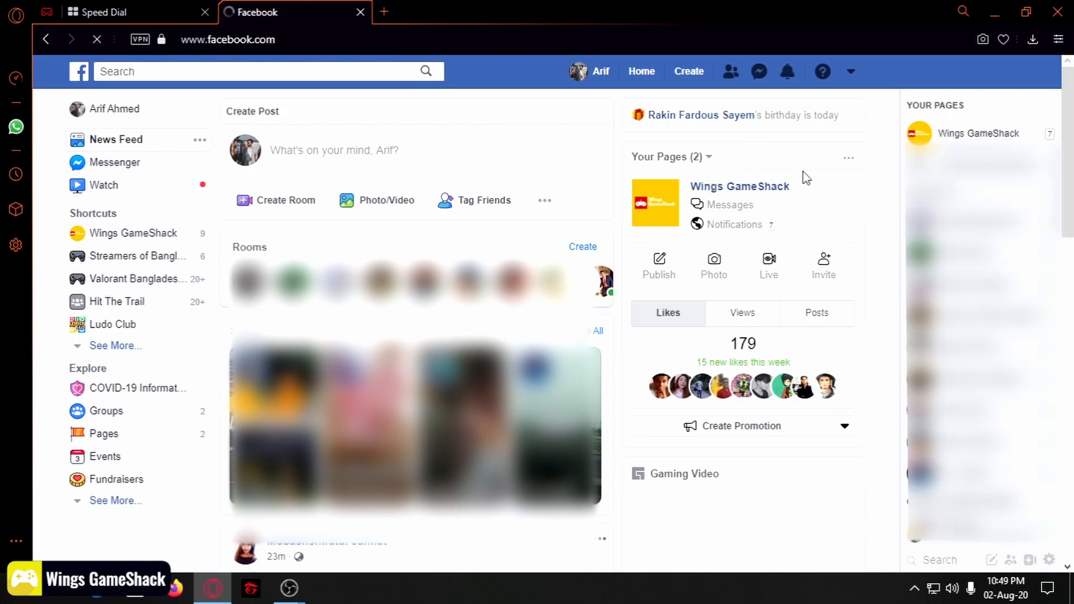
{"action": "left_click", "coordinate": [775, 271]}
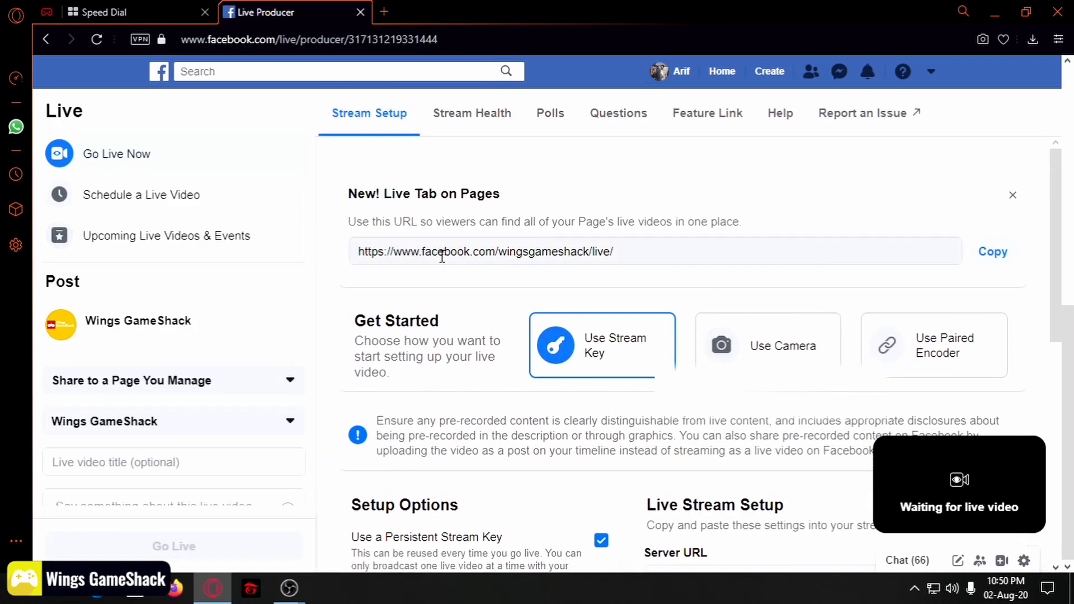
{"action": "scroll", "coordinate": [729, 314], "scroll_direction": "down", "scroll_amount": 5}
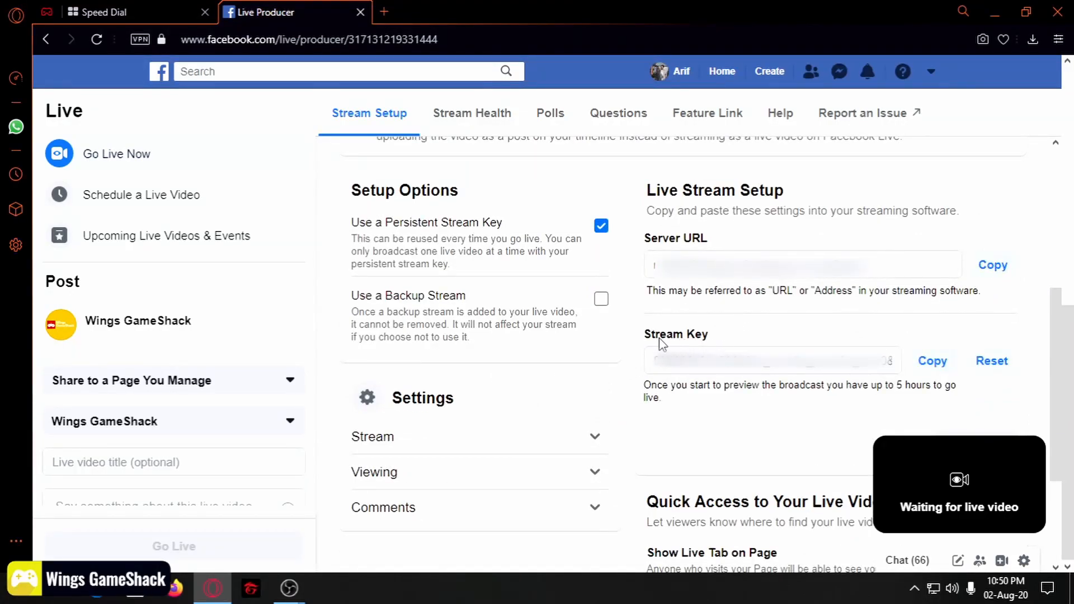
{"action": "left_click", "coordinate": [933, 363]}
Return to the OBS stream settings, replace the Stream Key with the copied stream key and save the settings
{"action": "mouse_move", "coordinate": [289, 587]}
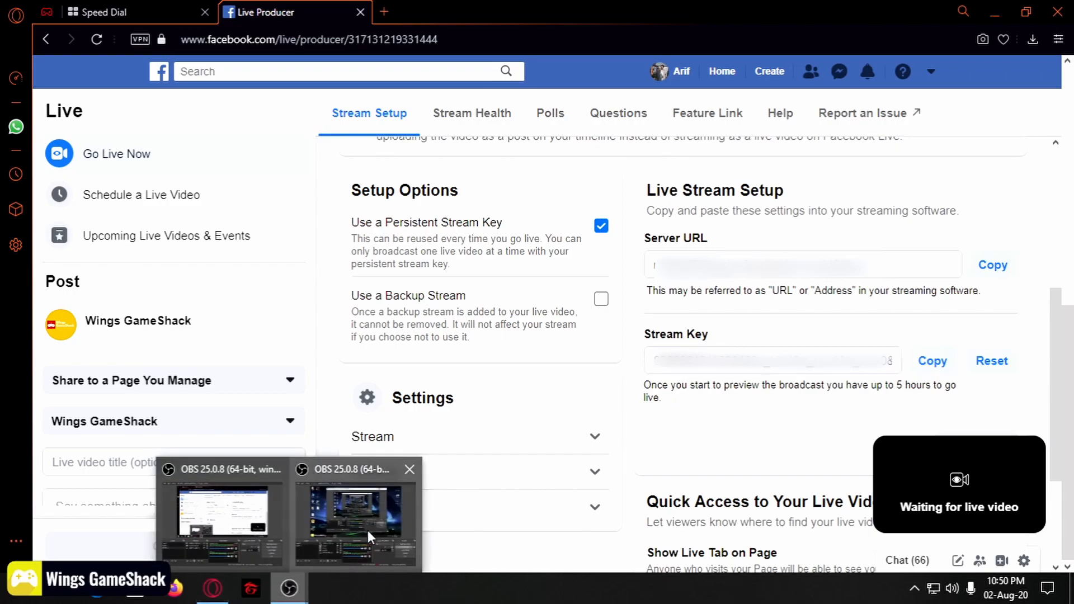
{"action": "left_click", "coordinate": [374, 512]}
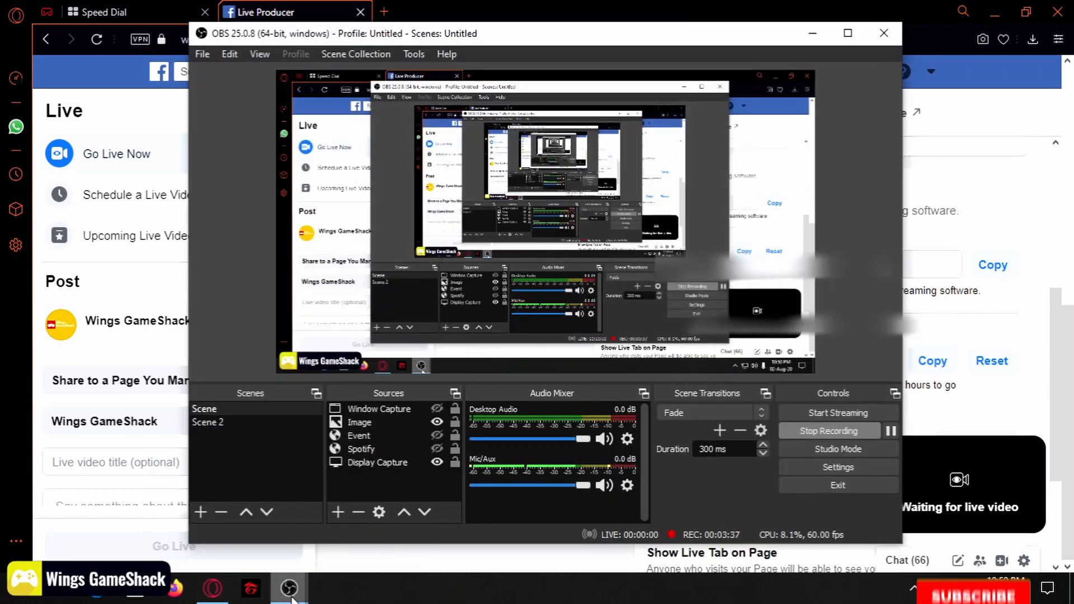
{"action": "left_click", "coordinate": [263, 546]}
{"action": "left_click_drag", "start_coordinate": [491, 99], "coordinate": [481, 41]}
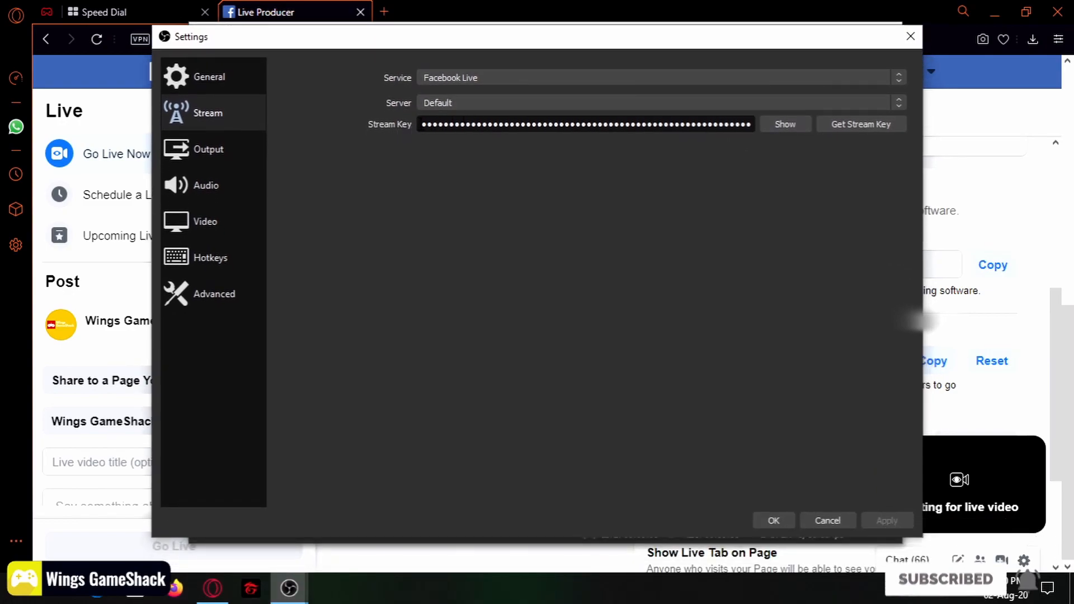
{"action": "double_click", "coordinate": [498, 124]}
{"action": "right_click", "coordinate": [510, 123]}
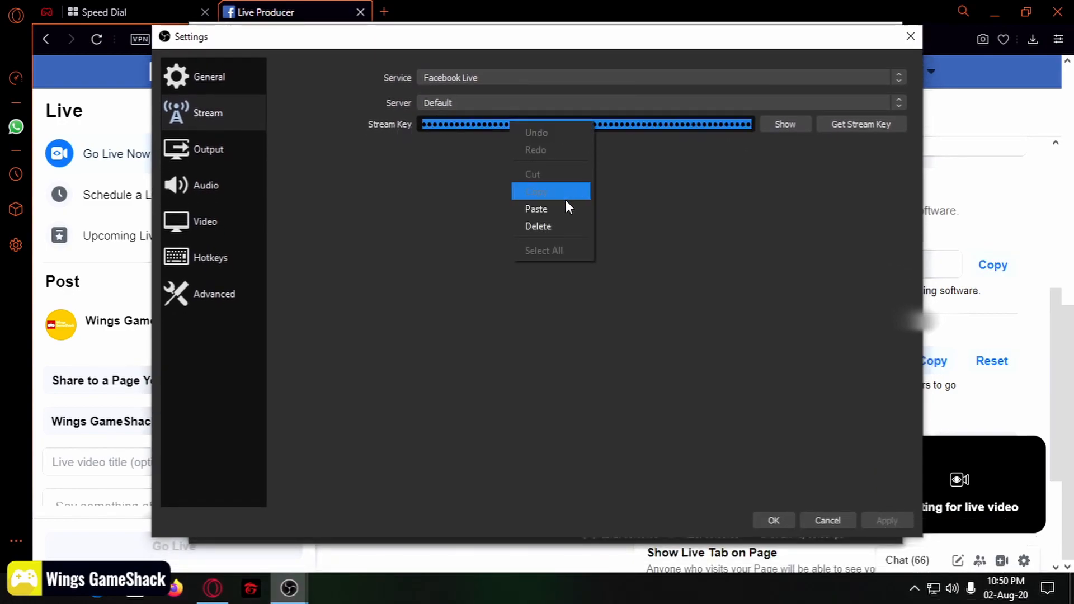
{"action": "left_click", "coordinate": [561, 213]}
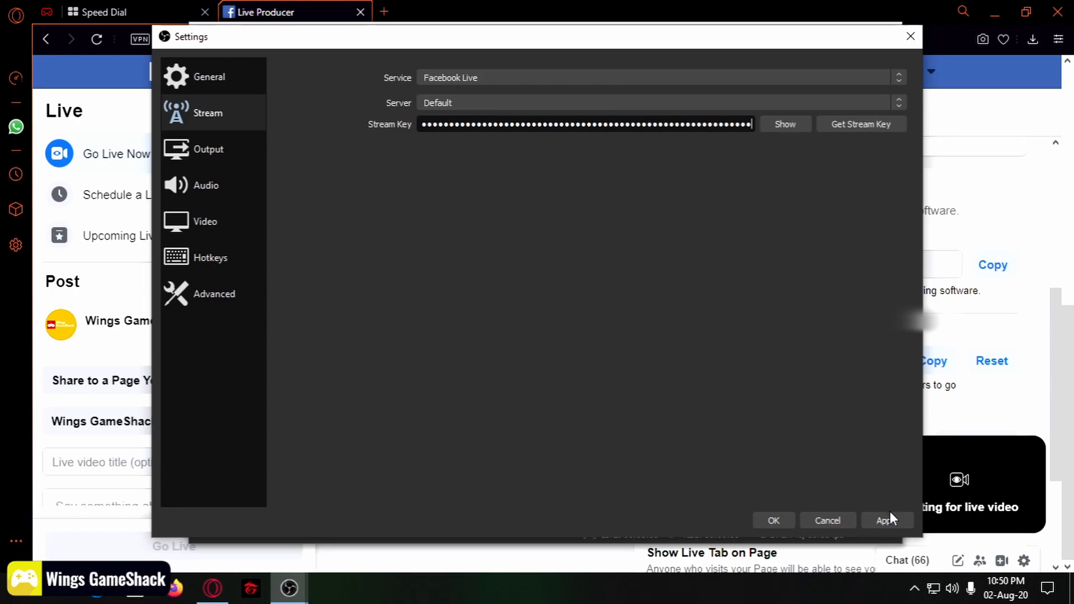
{"action": "left_click", "coordinate": [772, 521]}
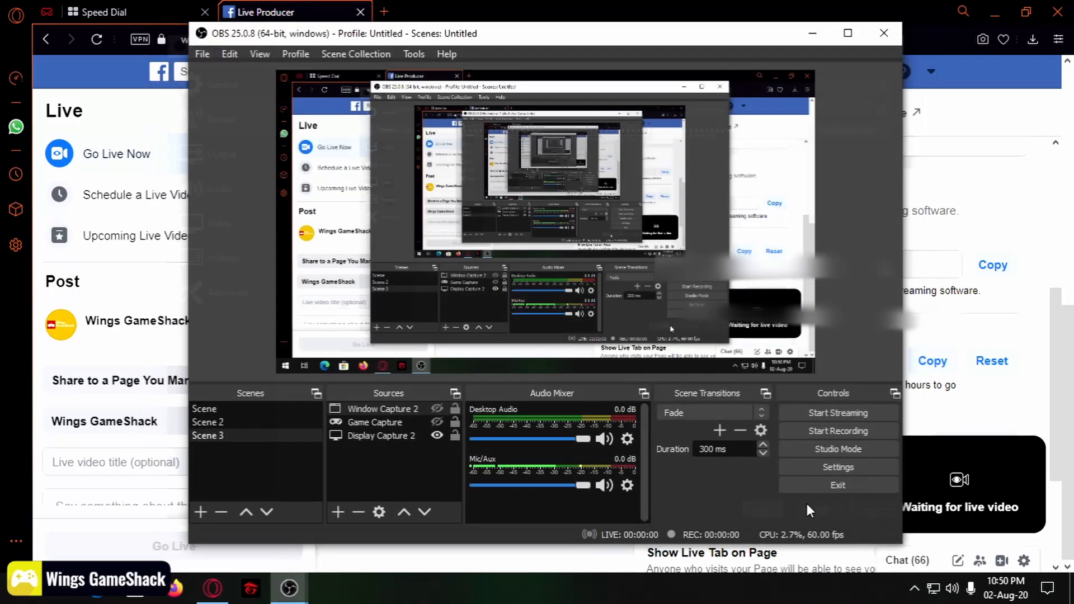
Start streaming, check the incoming video preview in Facebook Live Producer and minimize the browser
{"action": "left_click", "coordinate": [869, 414]}
{"action": "left_click", "coordinate": [823, 1]}
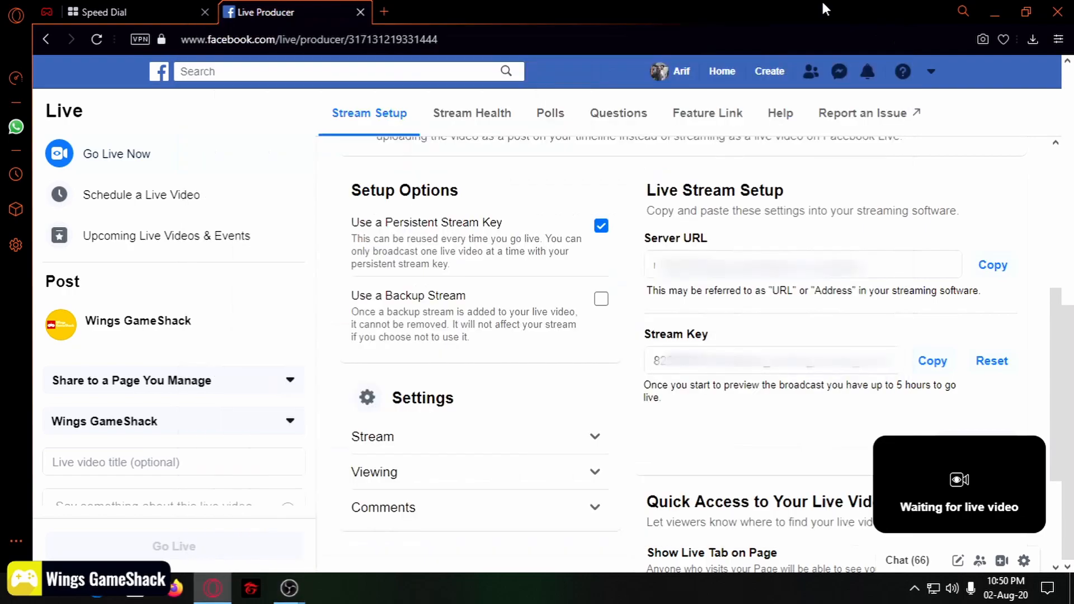
{"action": "mouse_move", "coordinate": [982, 506]}
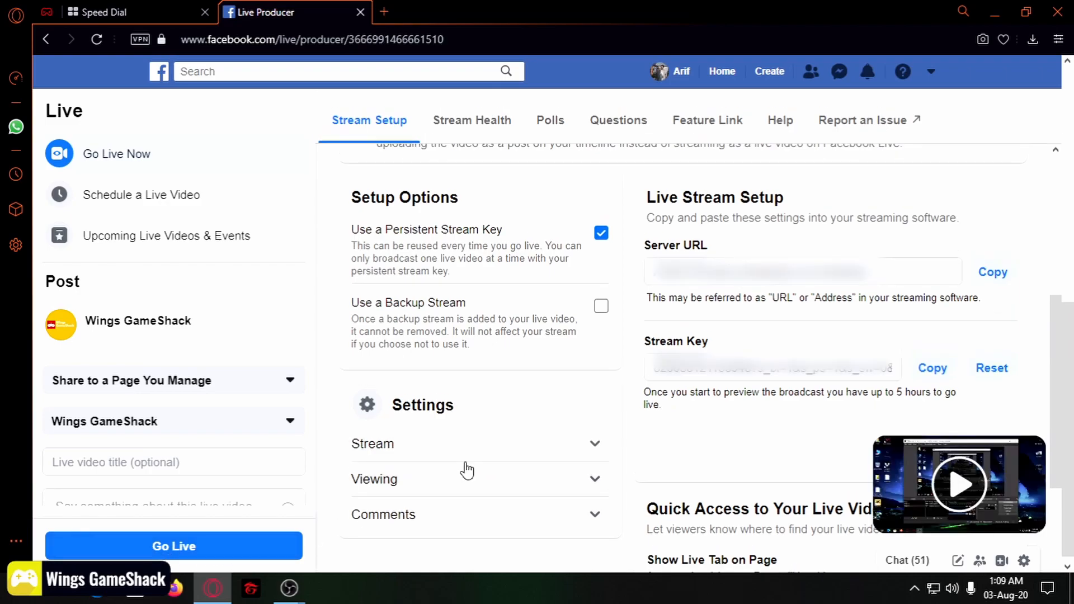
{"action": "left_click", "coordinate": [995, 12]}
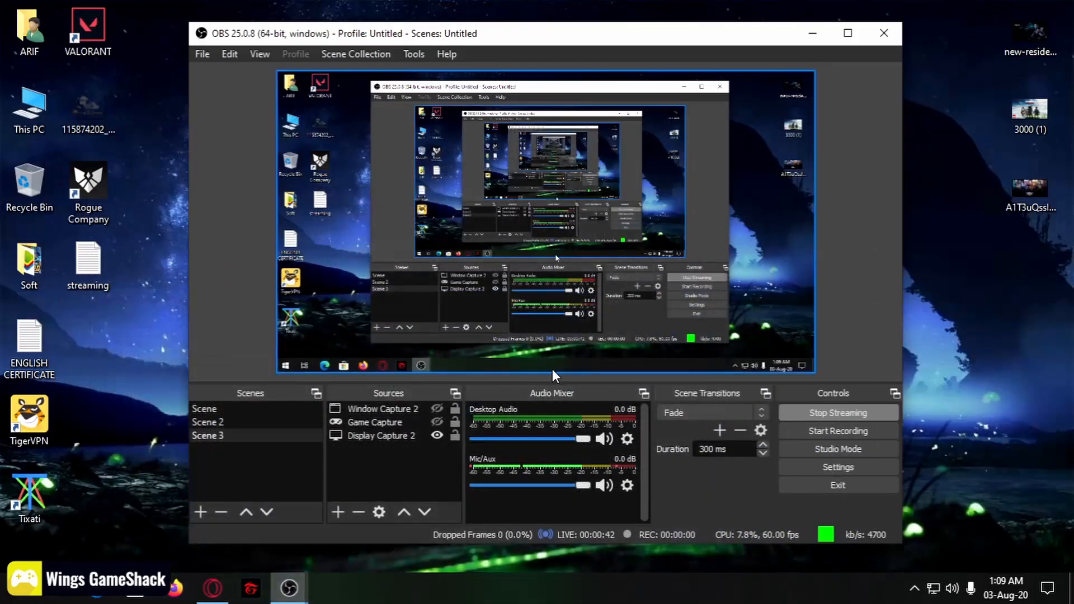